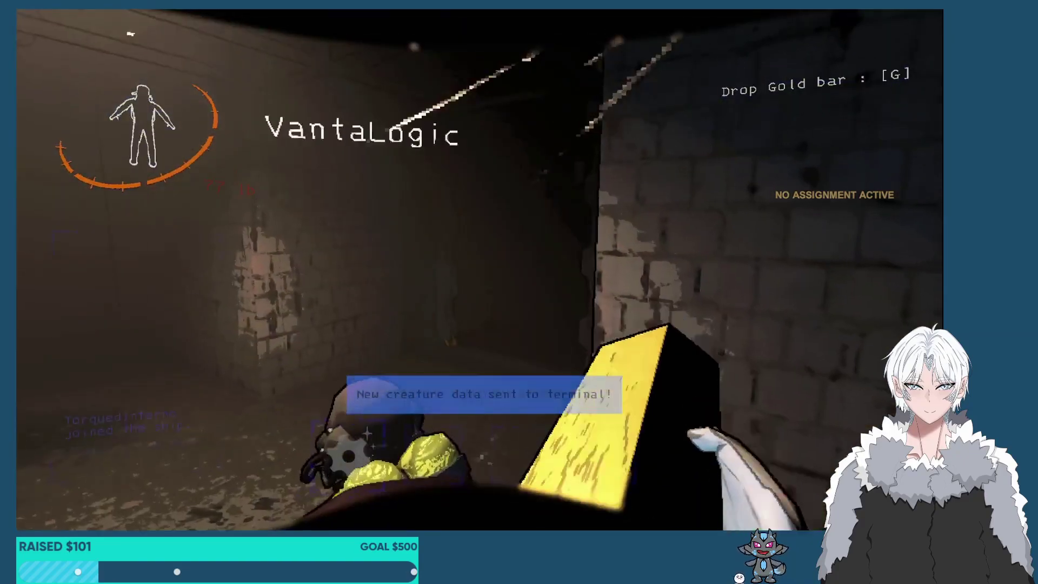
key(w)
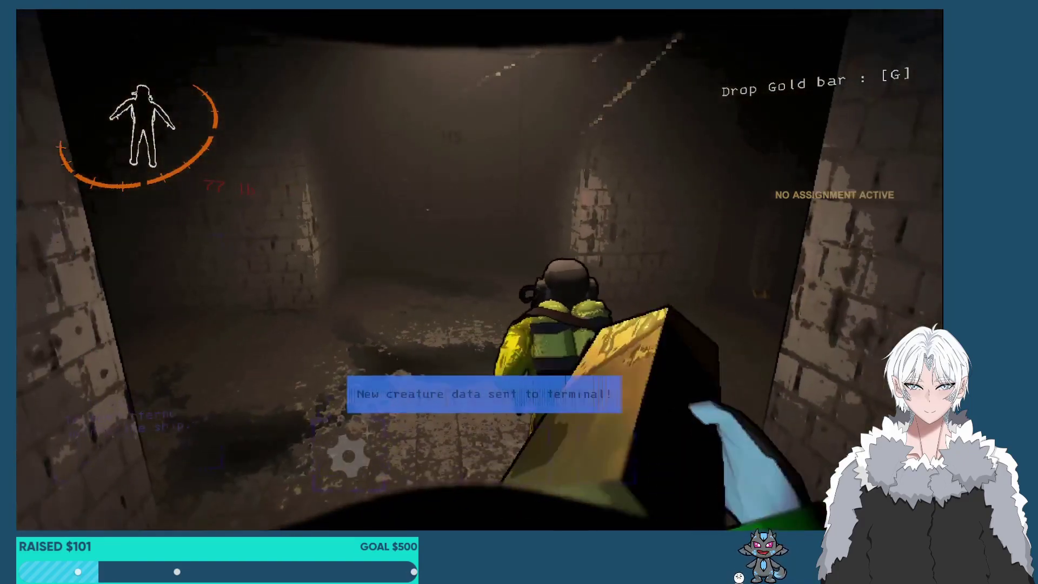
key(w)
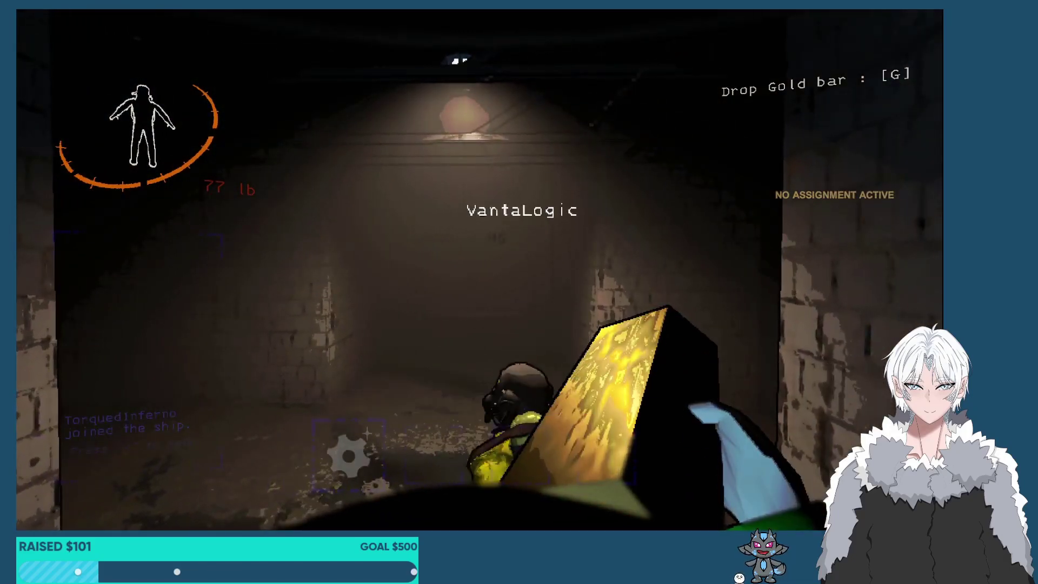
key(w)
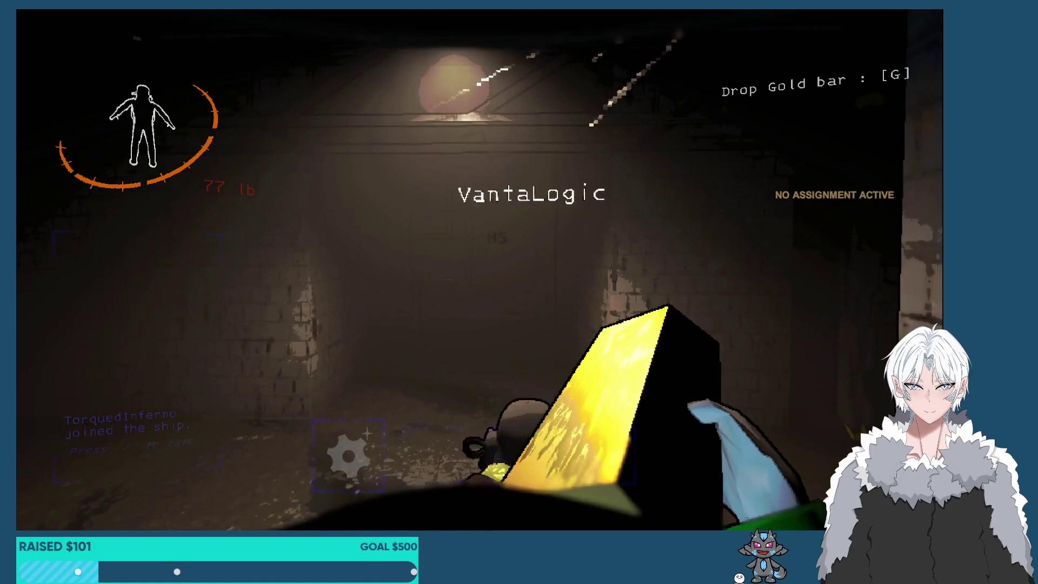
key(w)
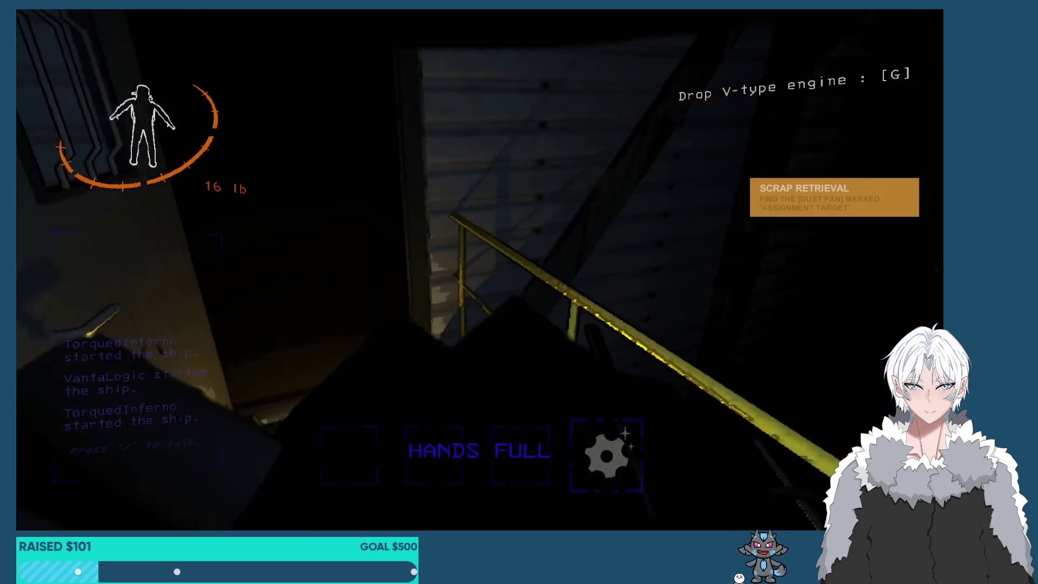
key(g)
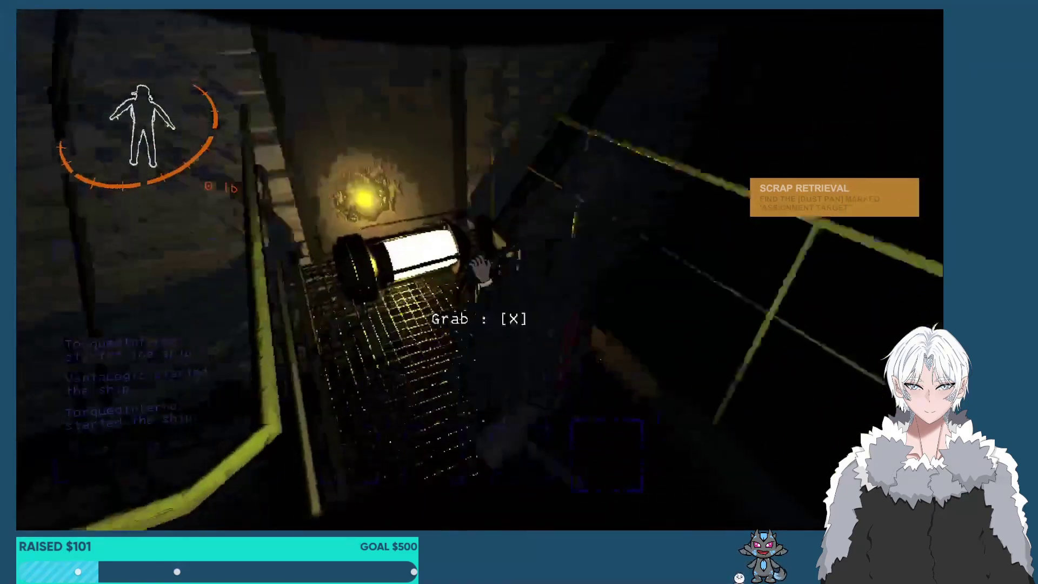
key(e)
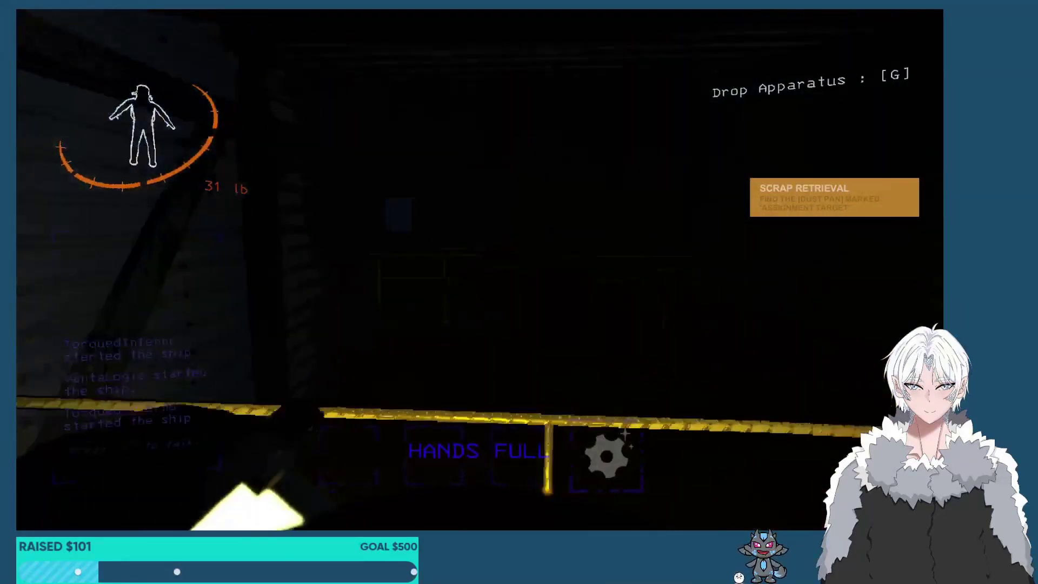
key(e)
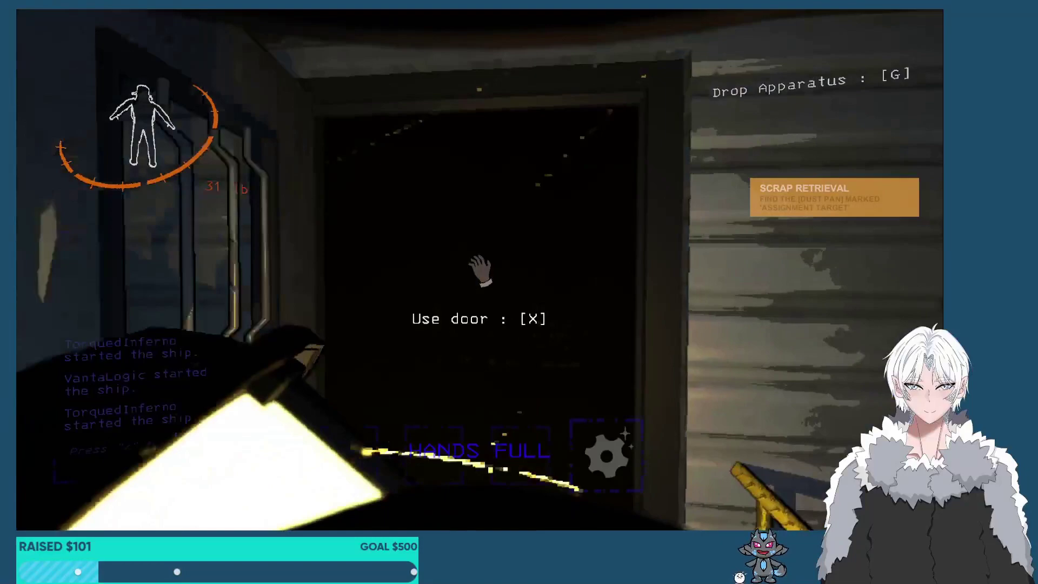
key(w)
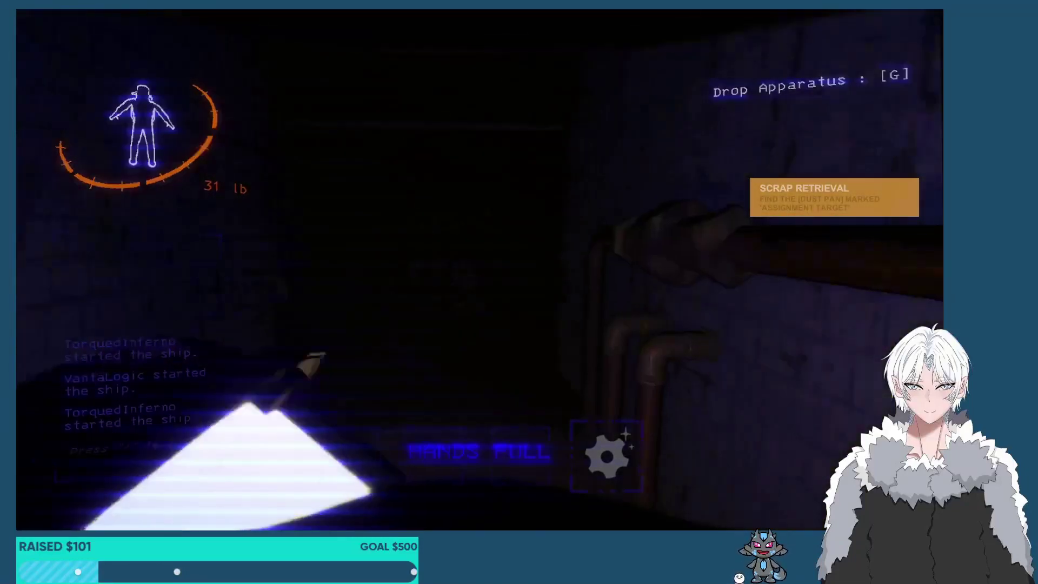
key(w)
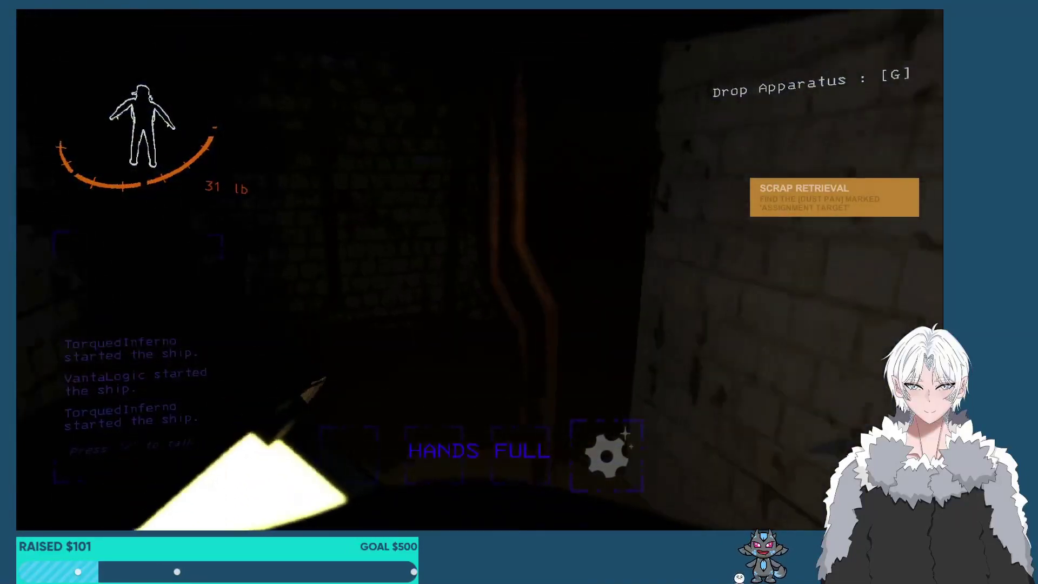
key(w)
key(e)
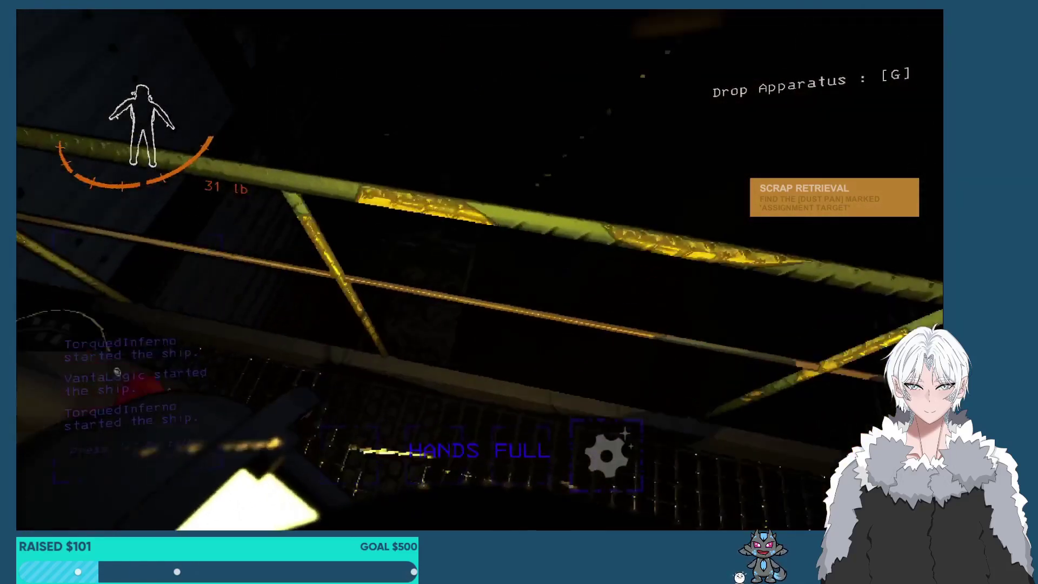
key(w)
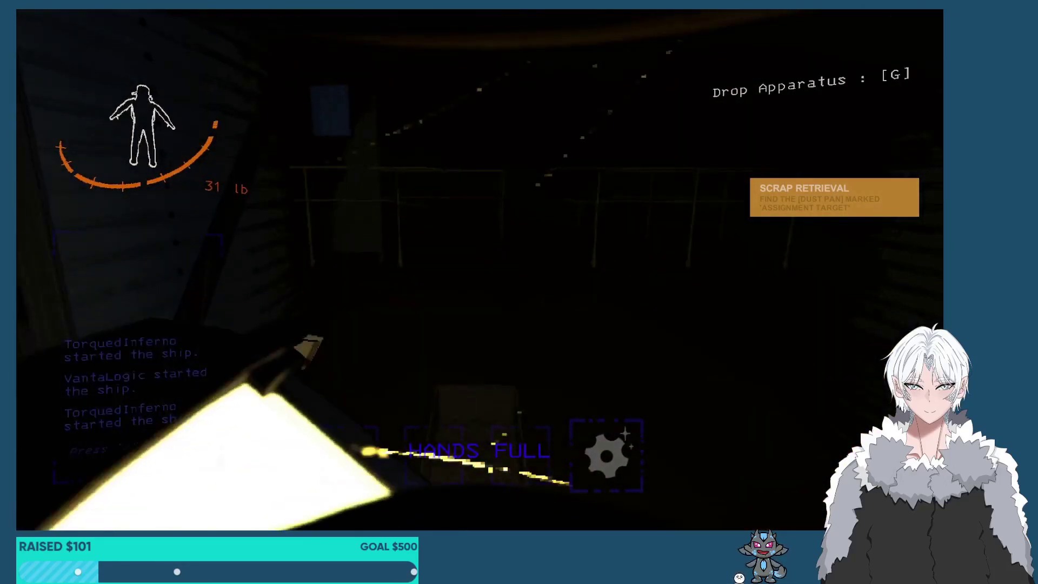
key(w)
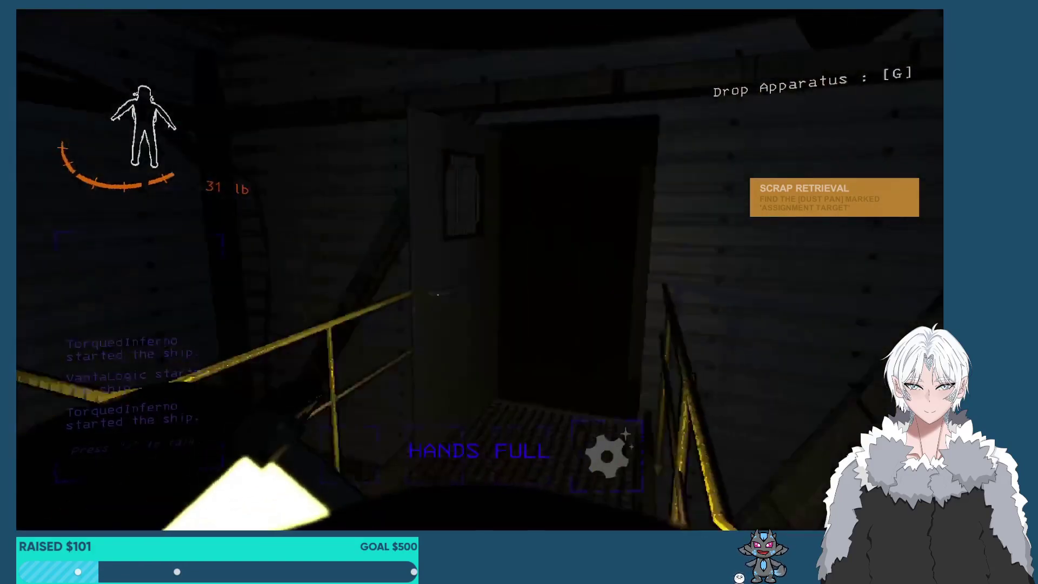
key(w)
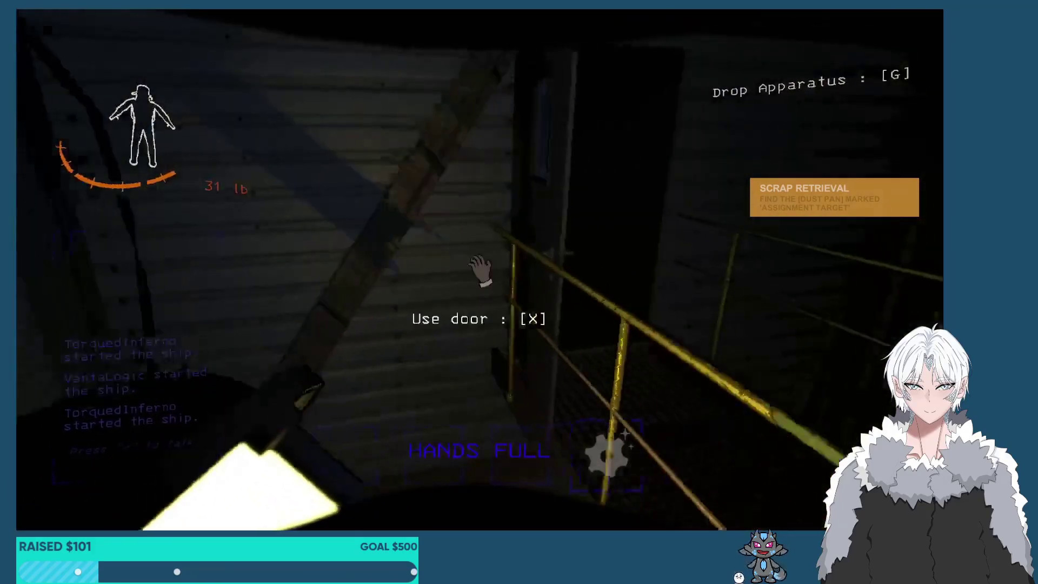
key(w)
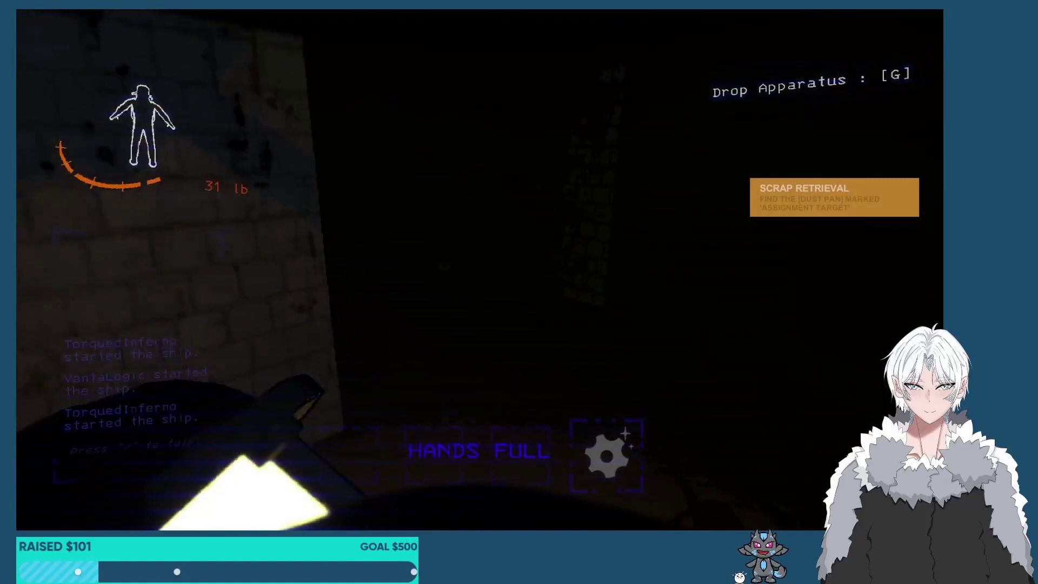
key(x)
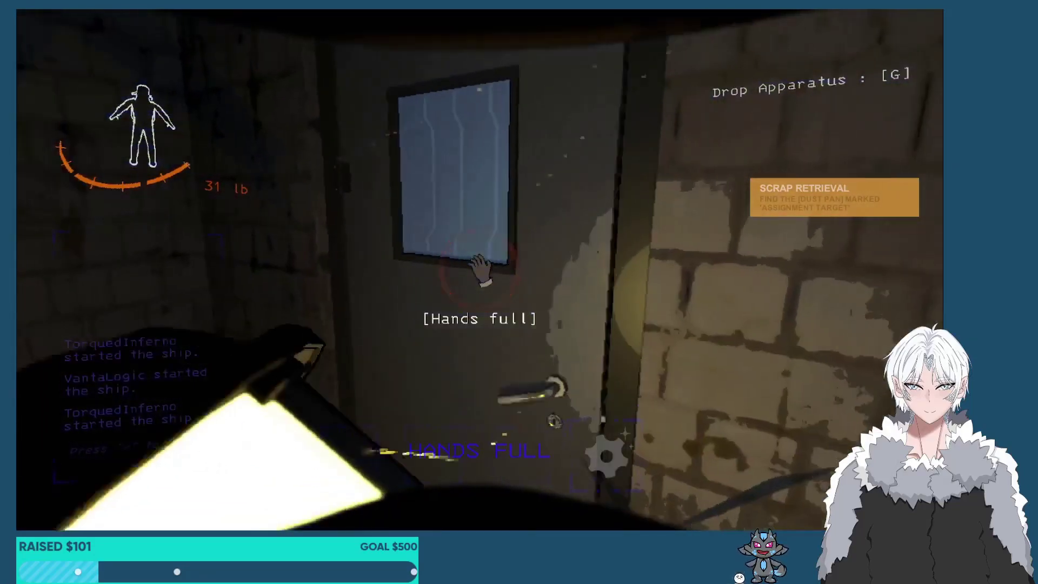
key(w)
key(w)
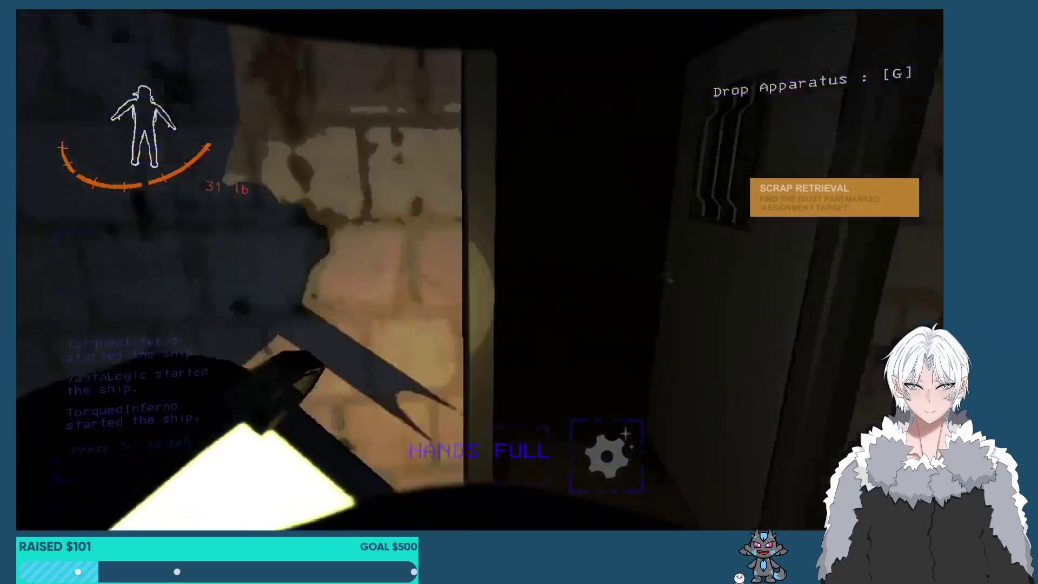
key(w)
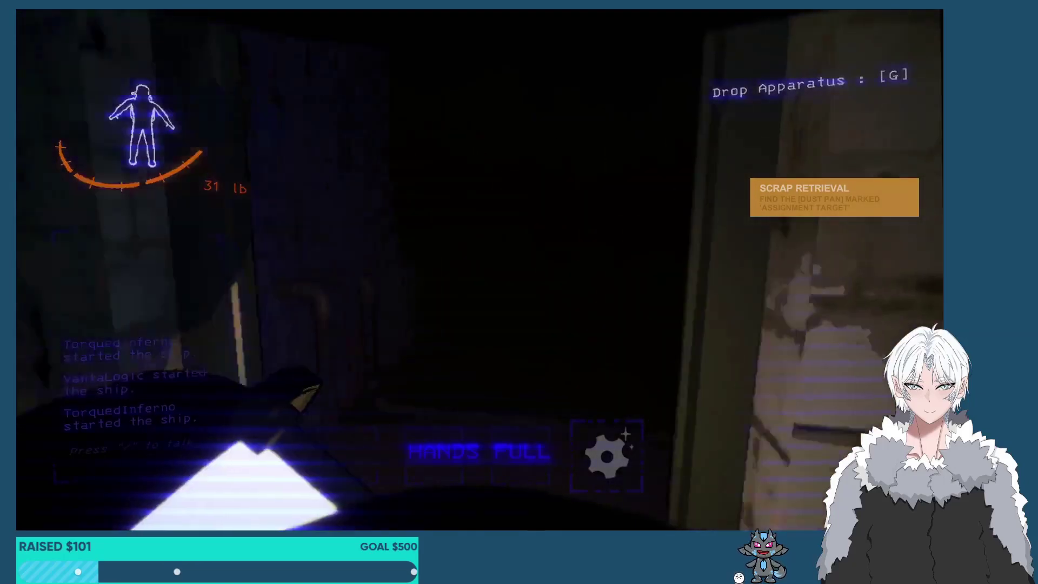
key(w)
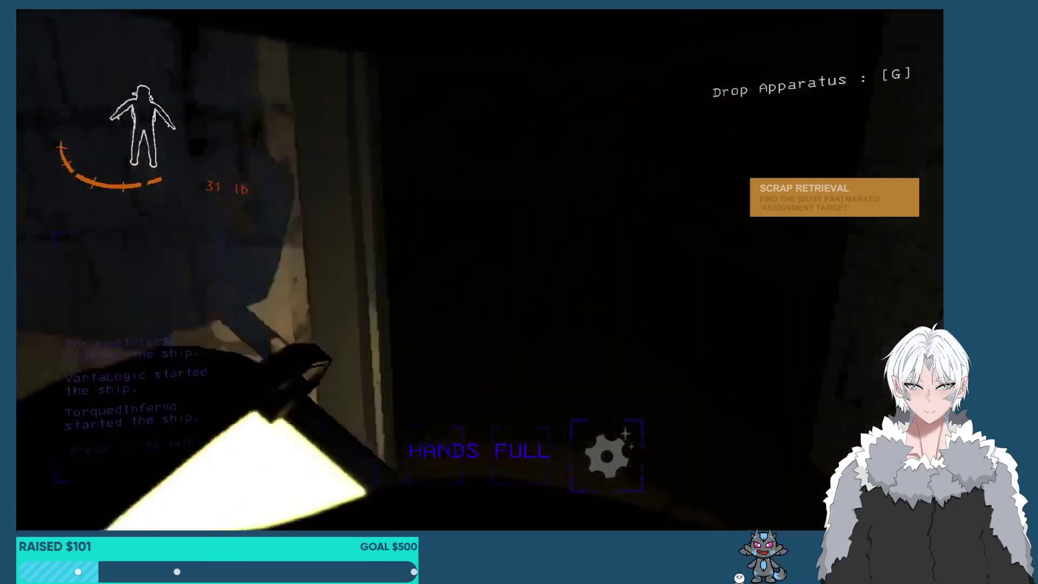
key(g)
key(w)
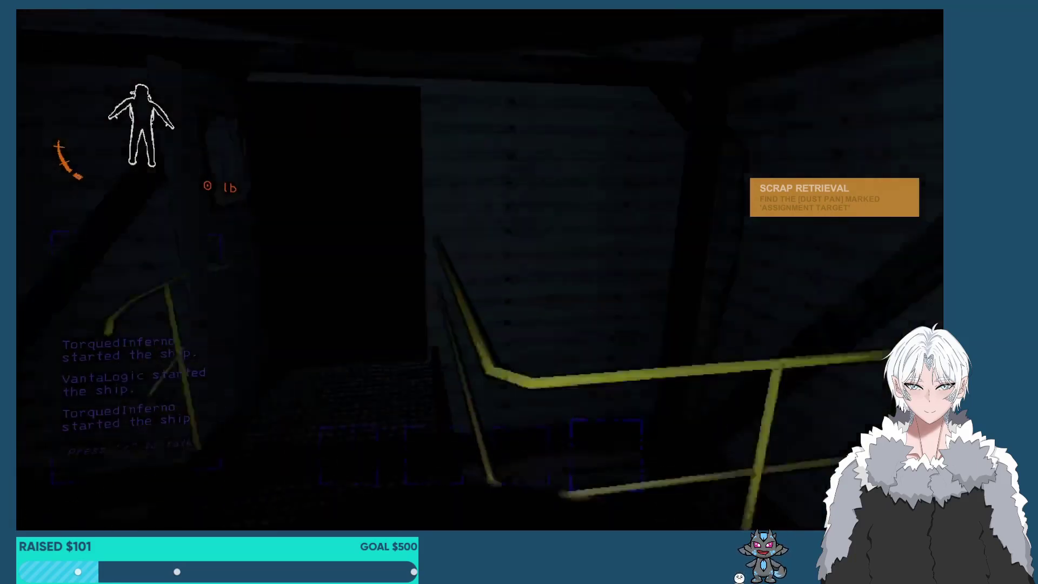
key(w)
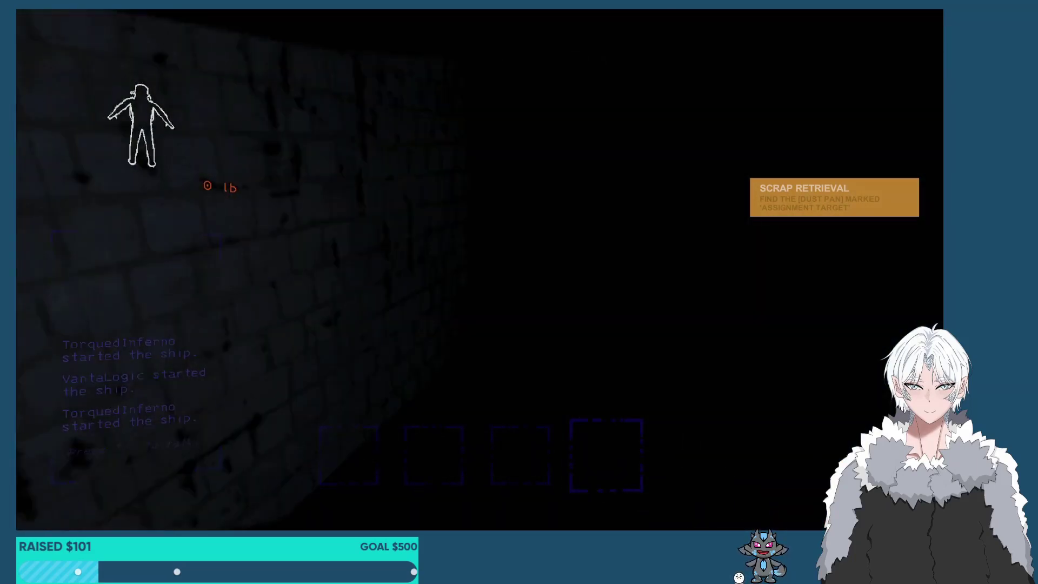
key(w)
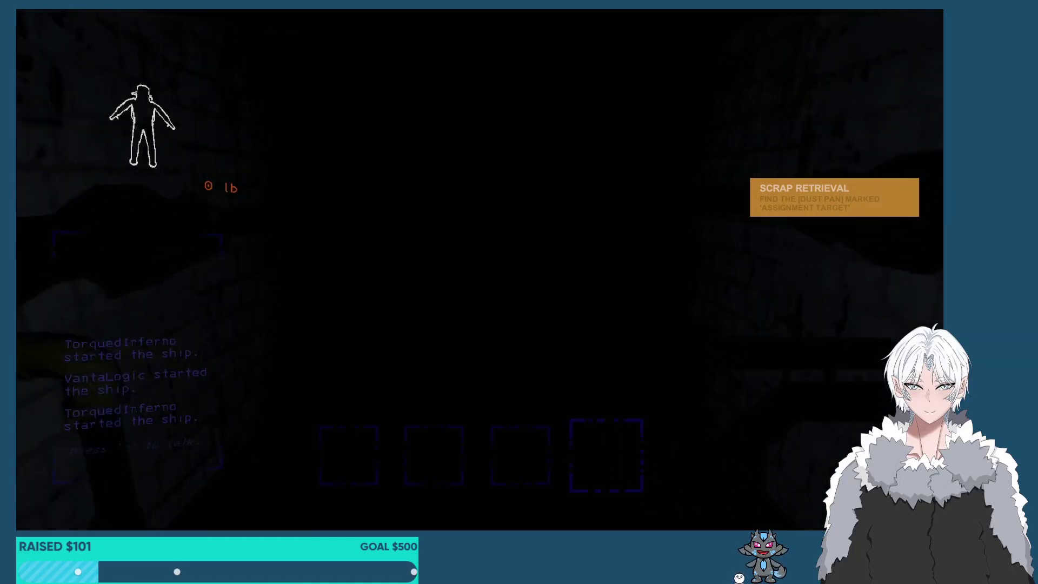
key(w)
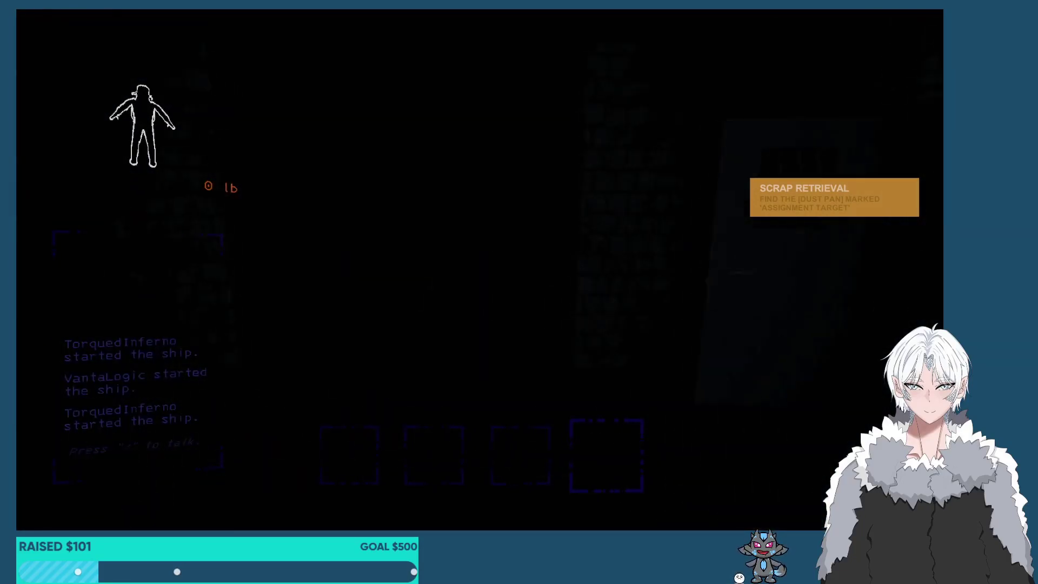
key(w)
key(e)
key(w)
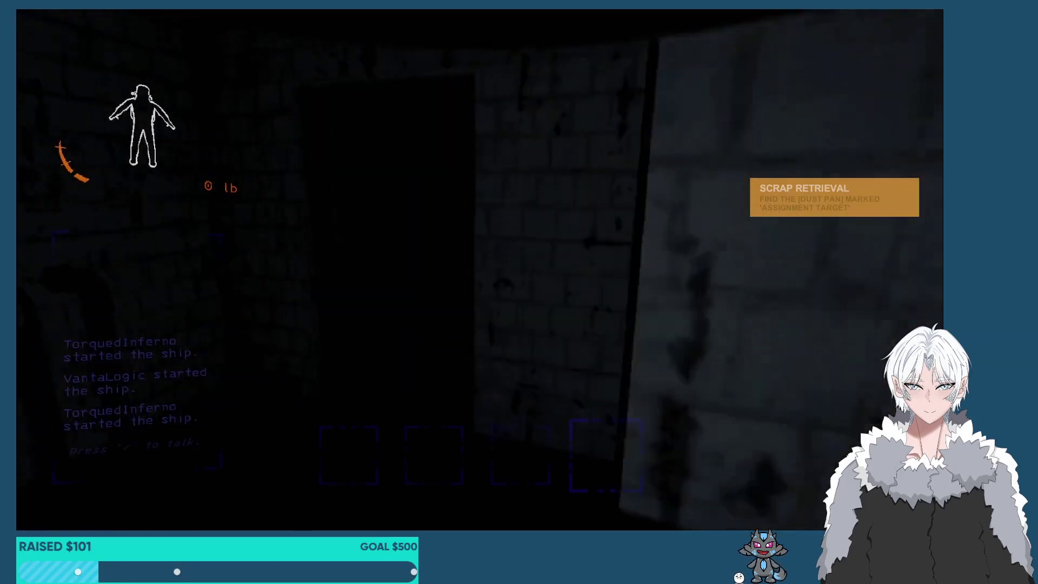
key(w)
key(w)
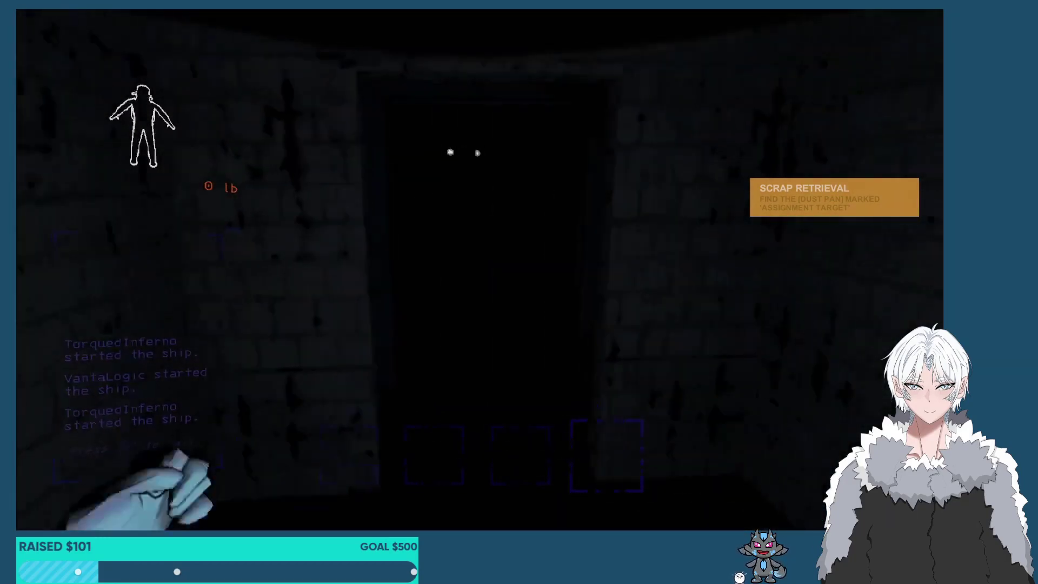
key(e)
key(w)
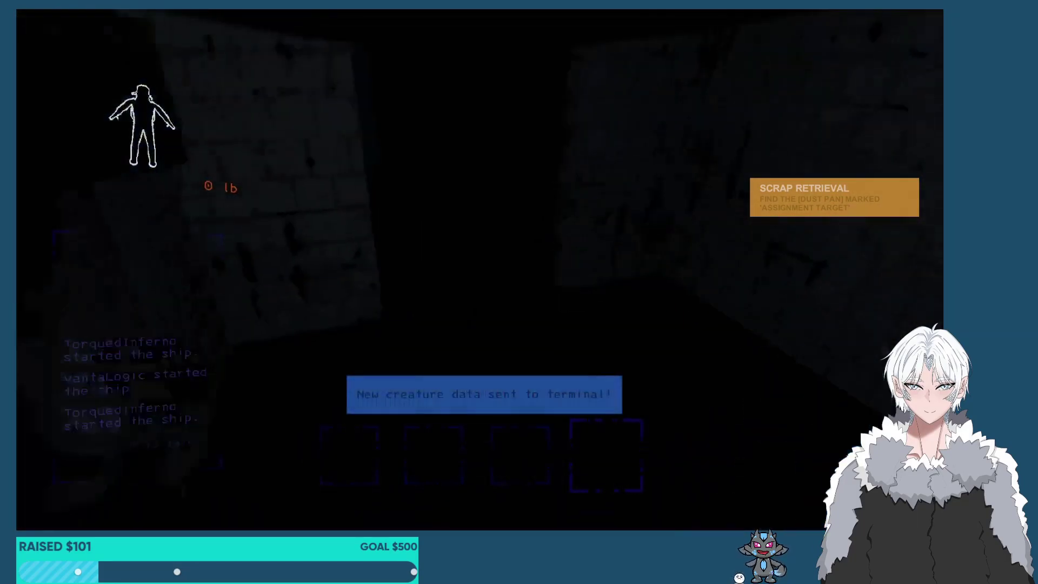
key(w)
key(w)
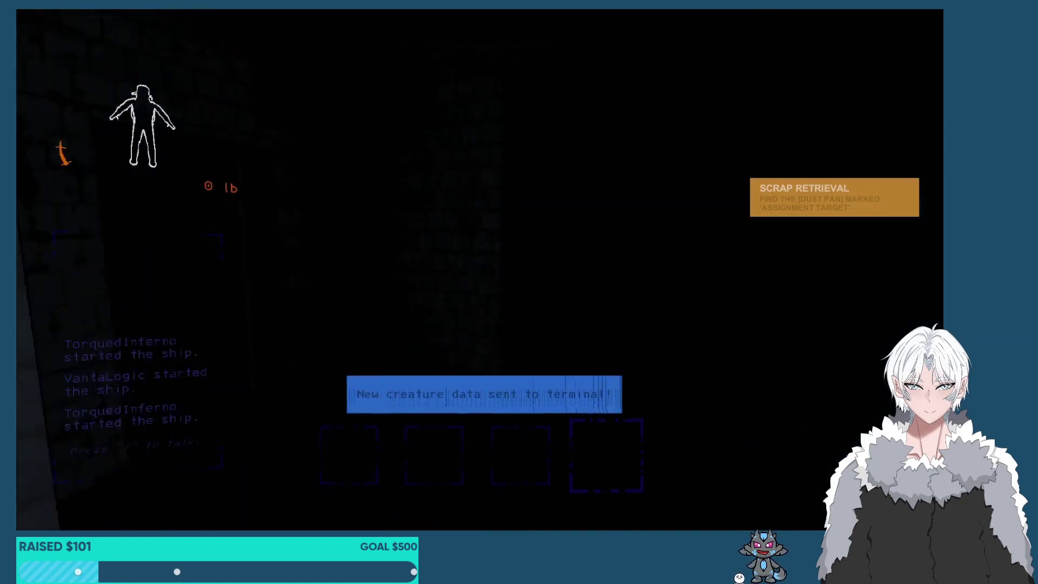
key(w)
key(w)
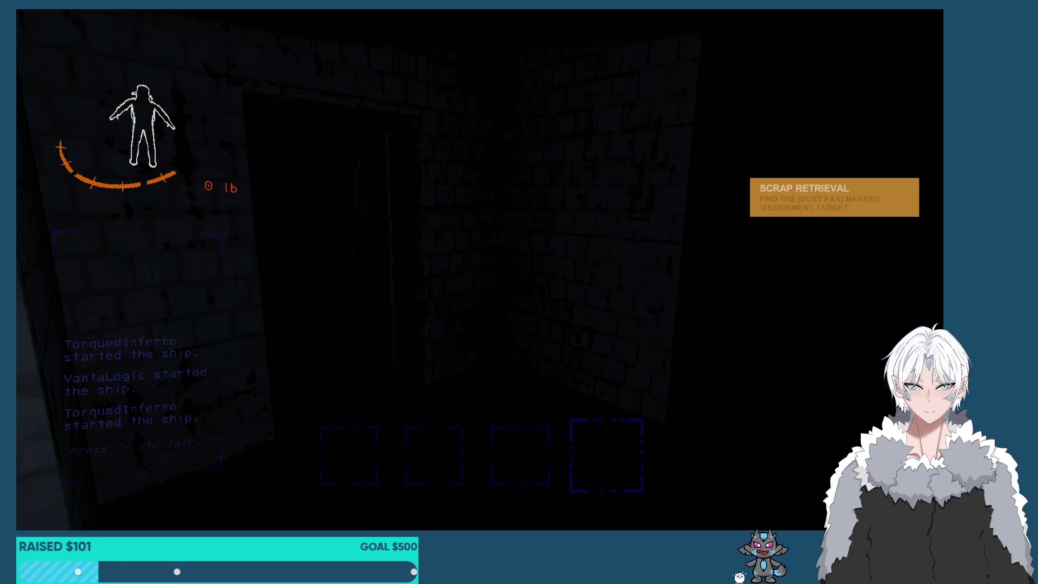
key(w)
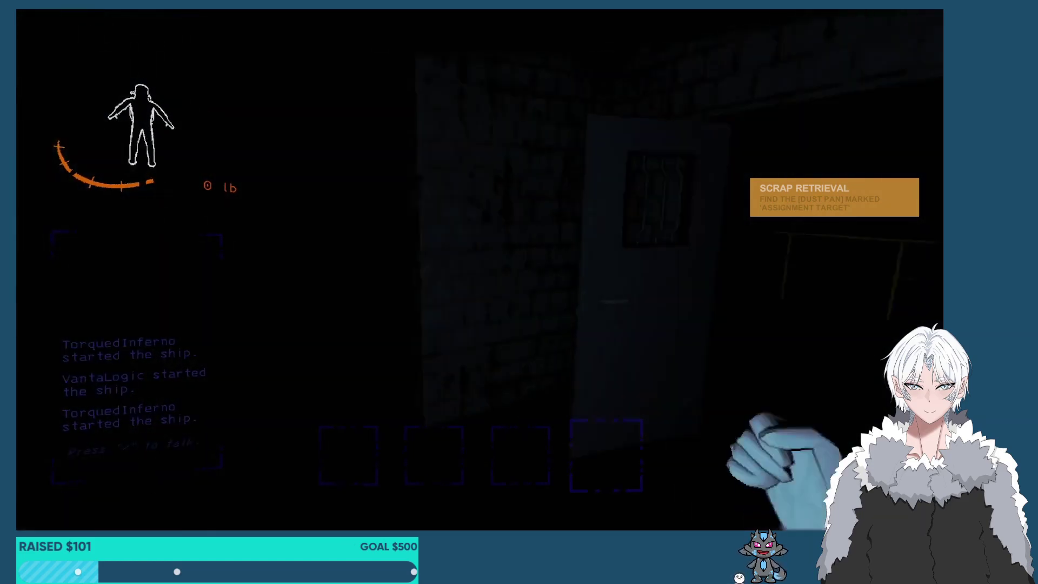
key(w)
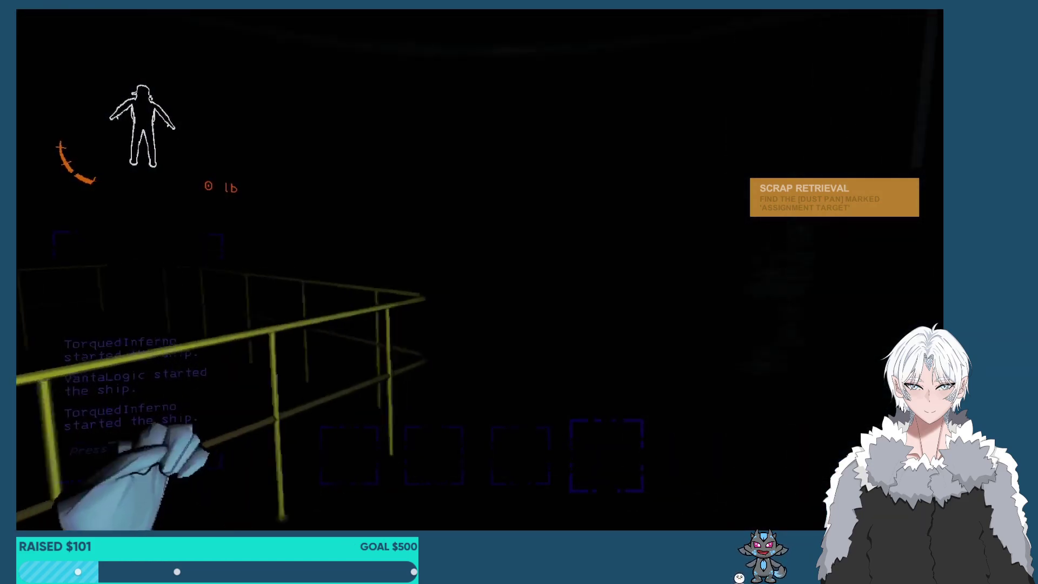
key(w)
key(w)
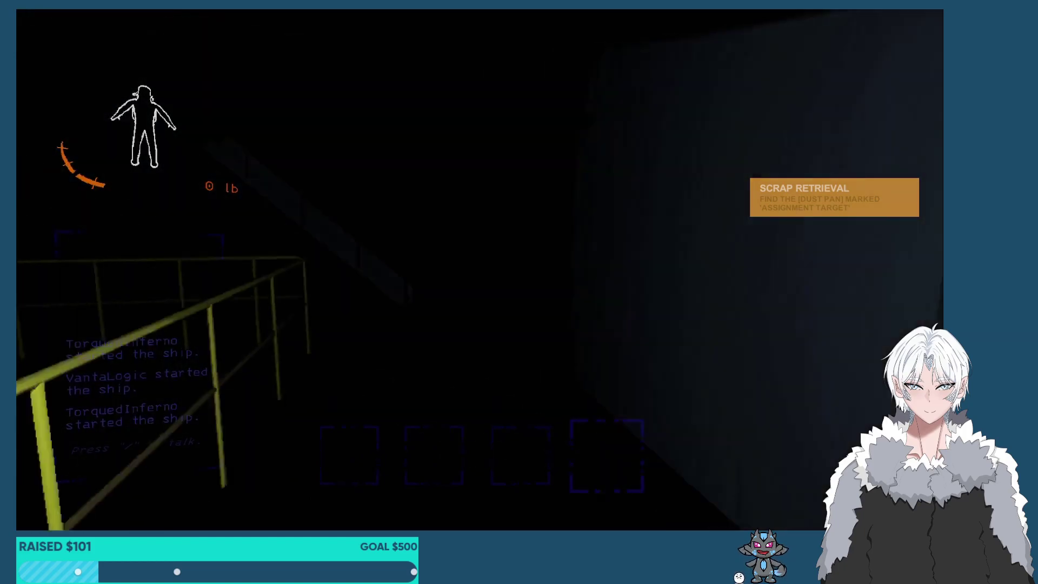
key(w)
key(w)
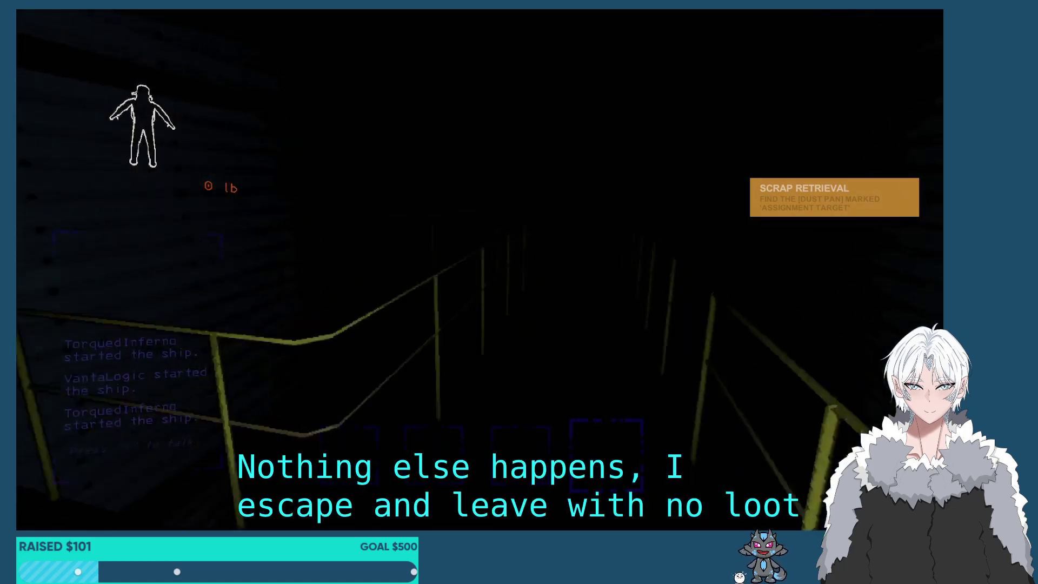